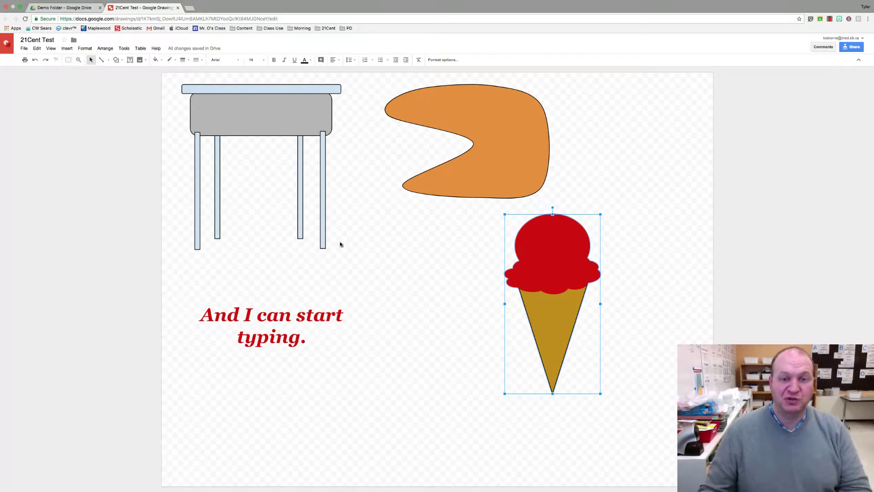
# - Deselect everything, then select the ice cream cone on the canvas
pyautogui.click(432, 241)
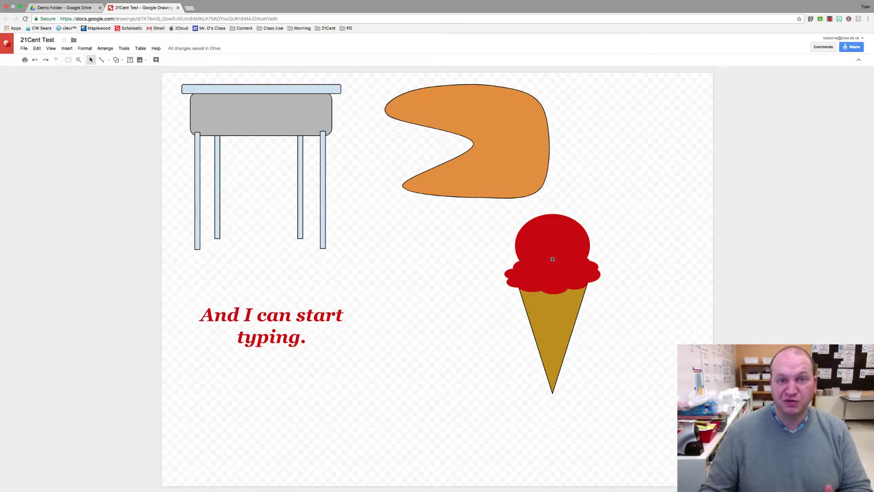
pyautogui.click(563, 268)
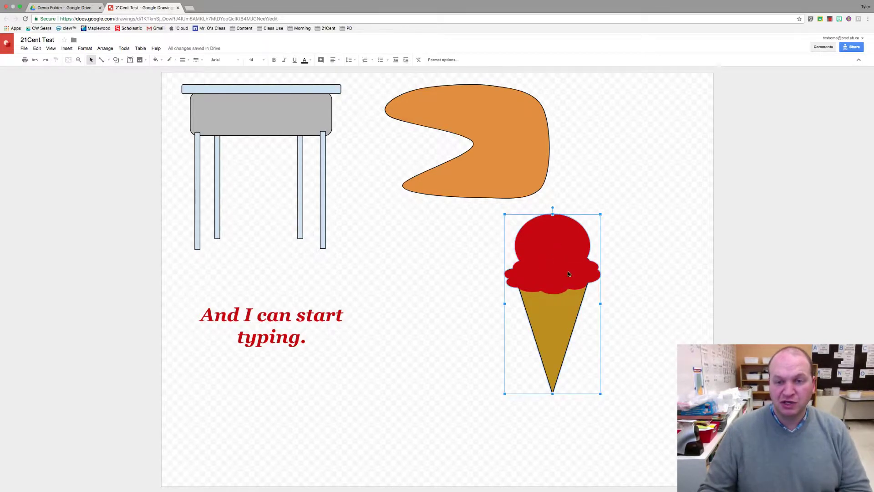
# - Switch on a drop shadow for the ice cream cone, check it, and reselect the cone
pyautogui.click(443, 60)
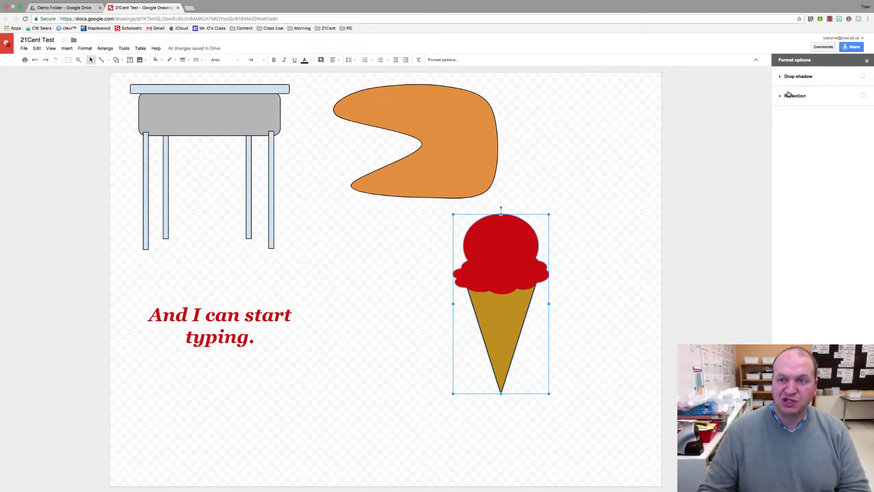
pyautogui.click(863, 76)
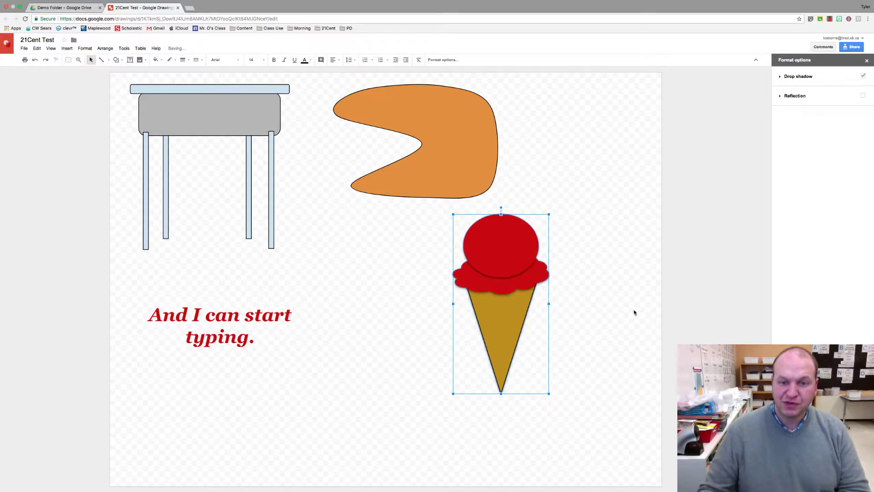
pyautogui.click(629, 291)
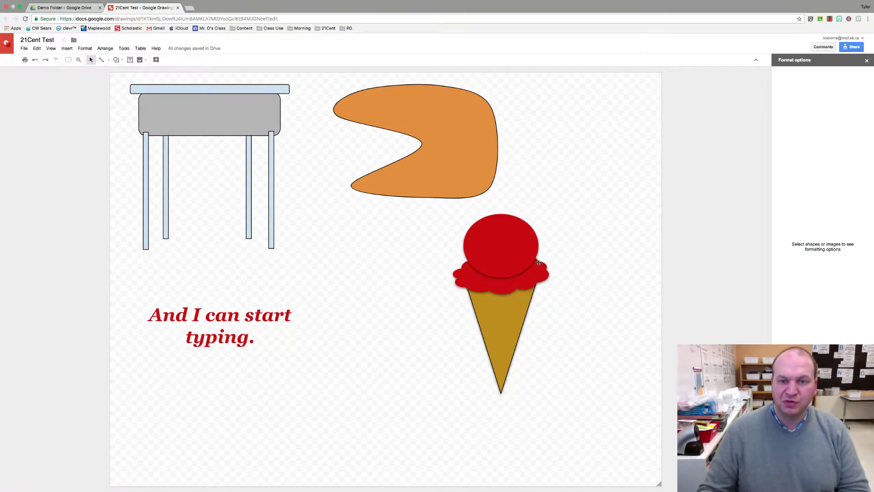
pyautogui.click(508, 250)
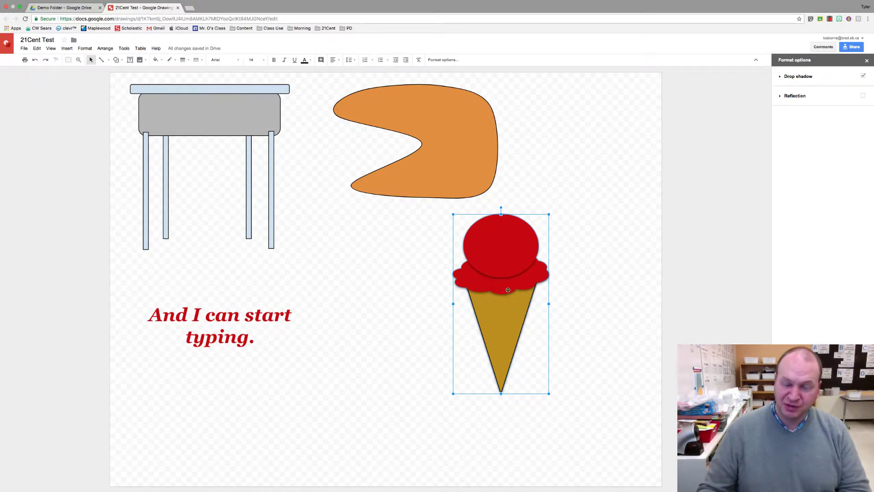
# - Make the cone's shadow more blurred, more transparent, blue, and at a changed angle
pyautogui.click(781, 79)
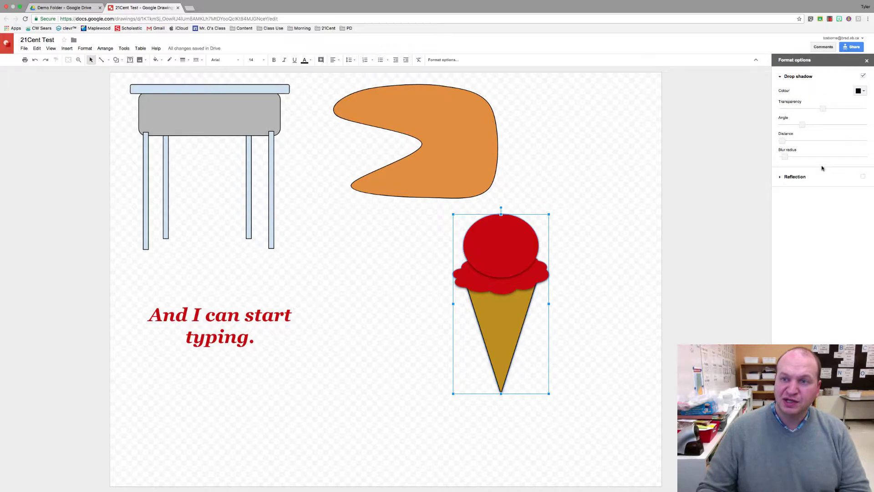
pyautogui.moveTo(785, 157); pyautogui.dragTo(811, 159)
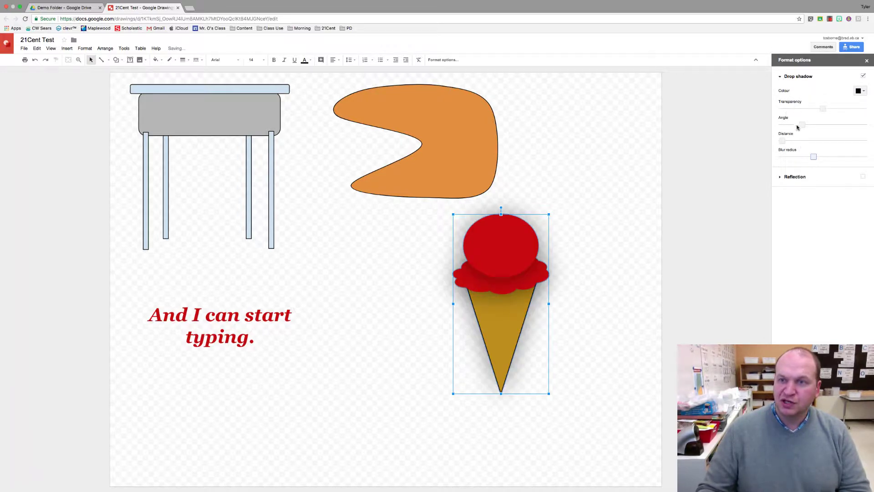
pyautogui.moveTo(822, 108); pyautogui.dragTo(802, 109)
pyautogui.click(862, 91)
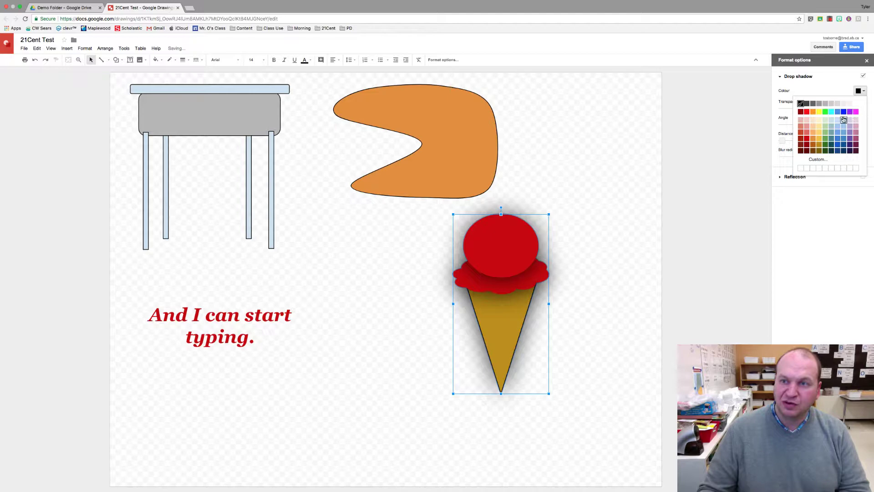
pyautogui.click(844, 111)
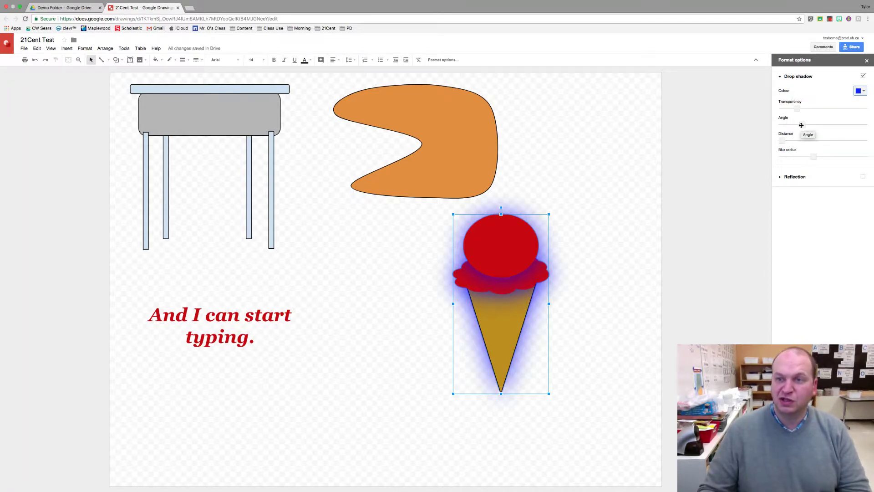
pyautogui.moveTo(801, 124); pyautogui.dragTo(827, 125)
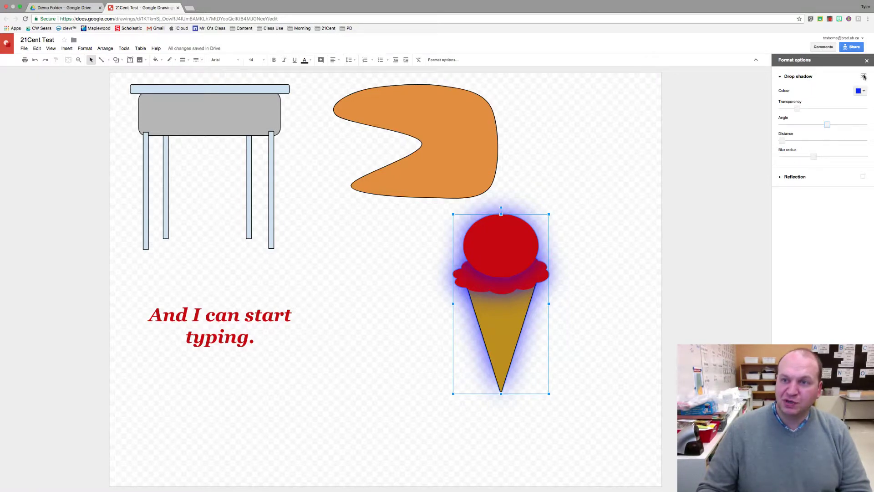
# - Turn off the cone's shadow, try then remove a reflection, and drag the cone to the upper right
pyautogui.click(863, 76)
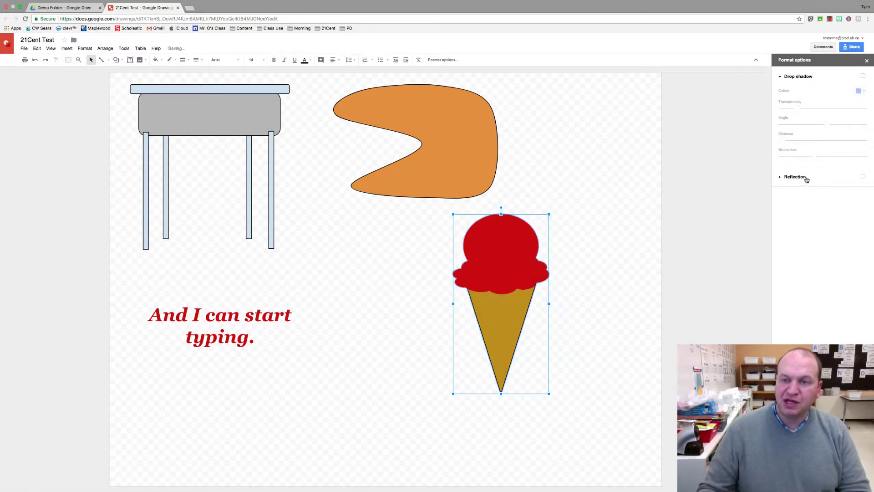
pyautogui.click(781, 179)
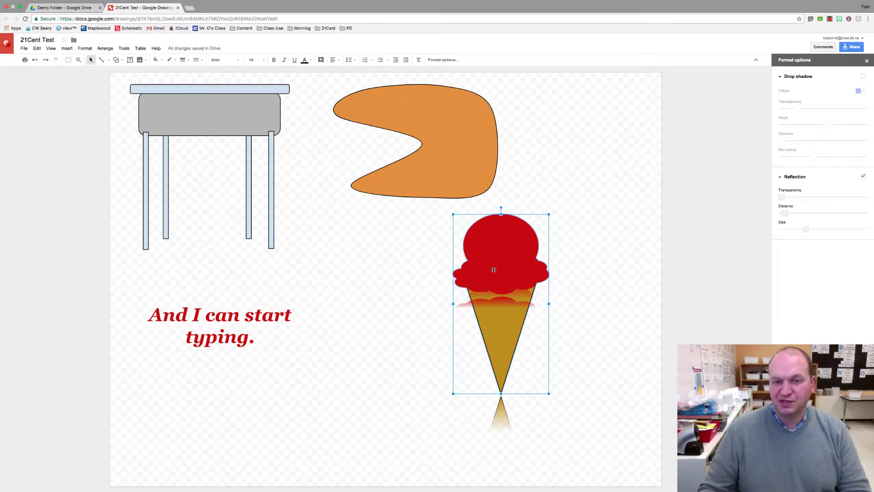
pyautogui.click(780, 178)
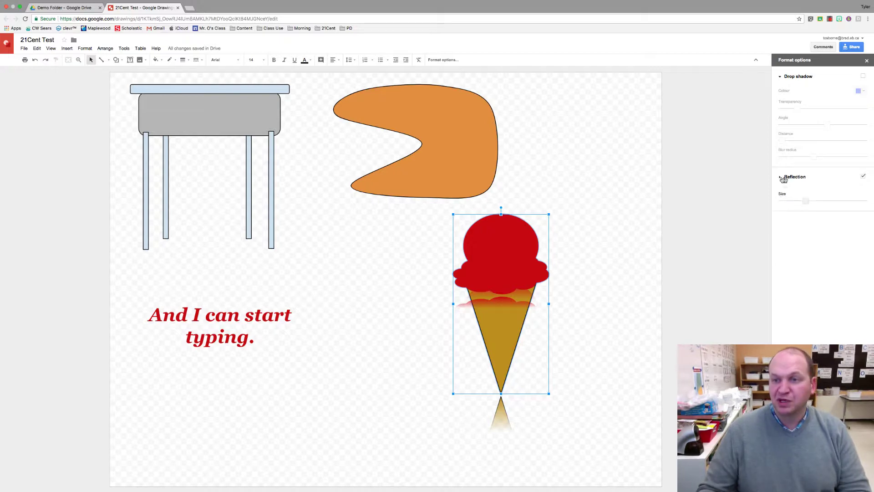
pyautogui.click(860, 177)
pyautogui.click(602, 219)
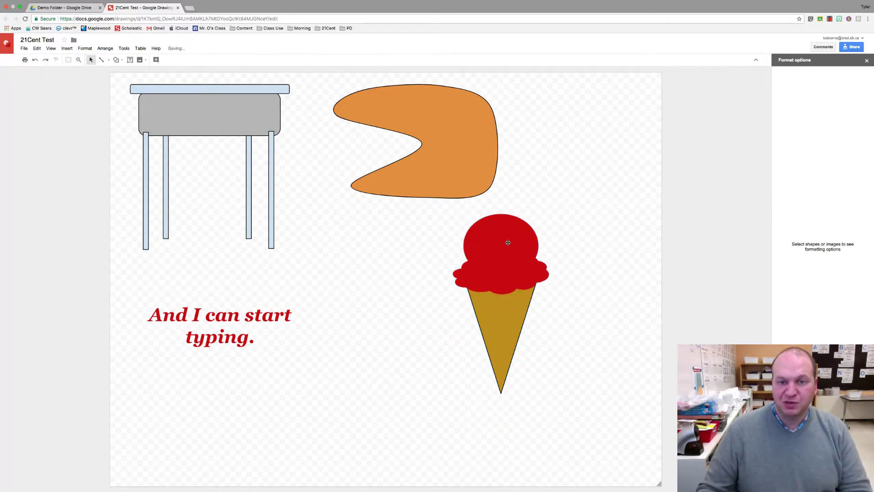
pyautogui.moveTo(503, 250); pyautogui.dragTo(601, 126)
# - Run an Image > Search the web query for 'turtle' and choose the blue sea-turtle photo
pyautogui.click(407, 307)
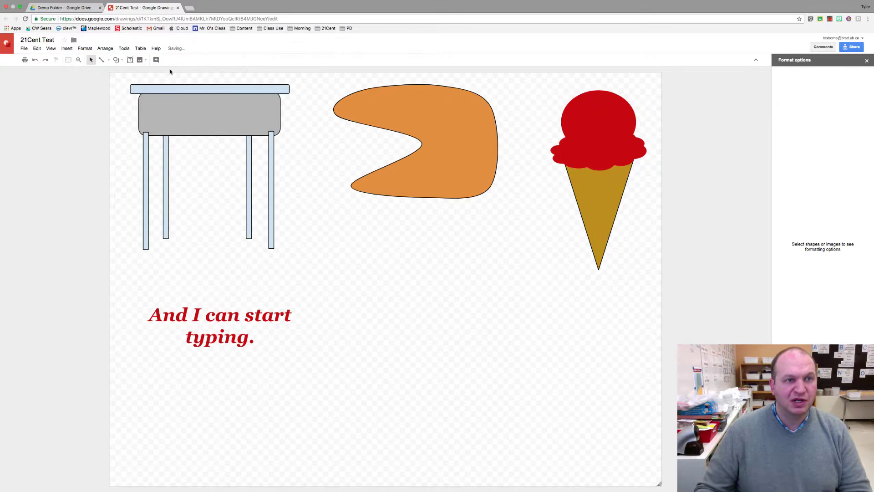
pyautogui.click(146, 61)
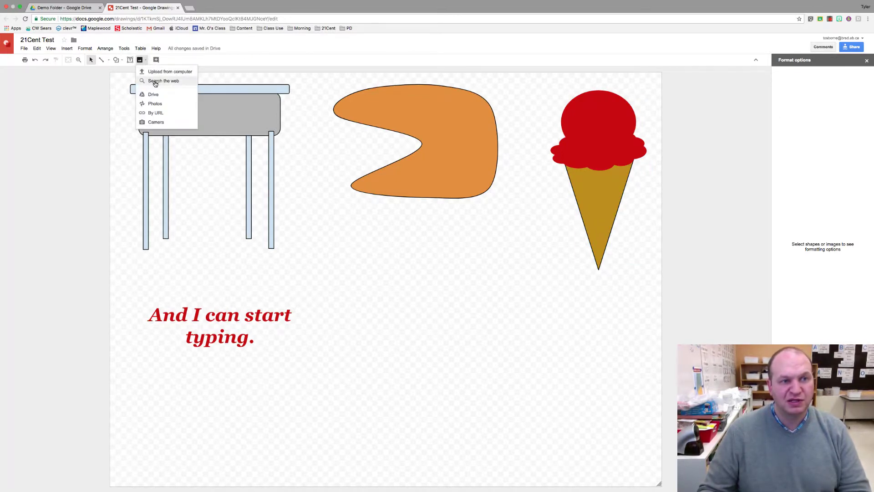
pyautogui.click(155, 81)
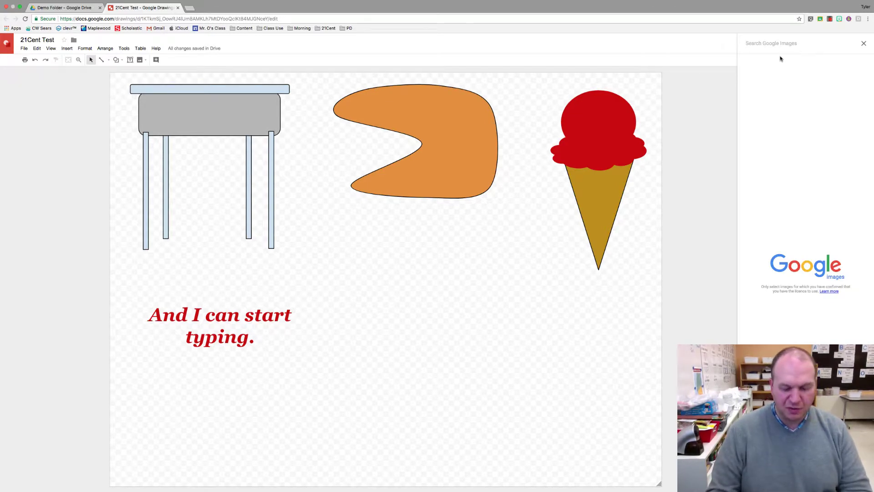
pyautogui.write('turt')
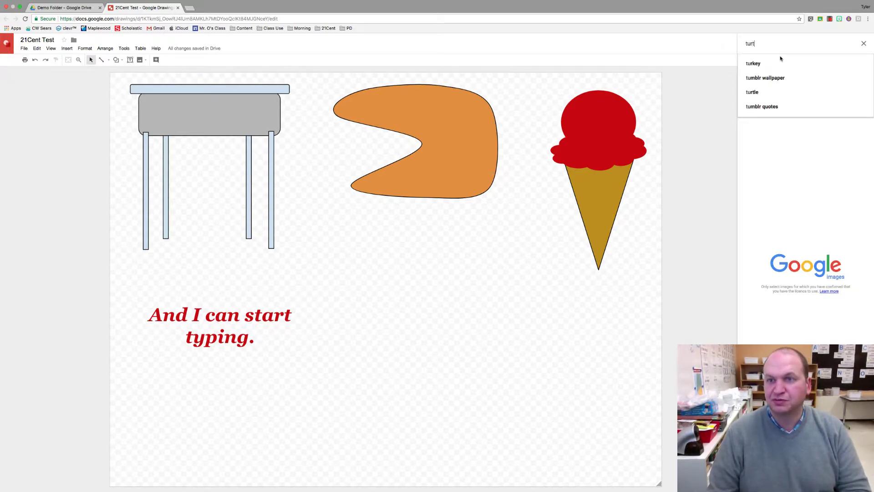
pyautogui.write('le')
pyautogui.press('Return')
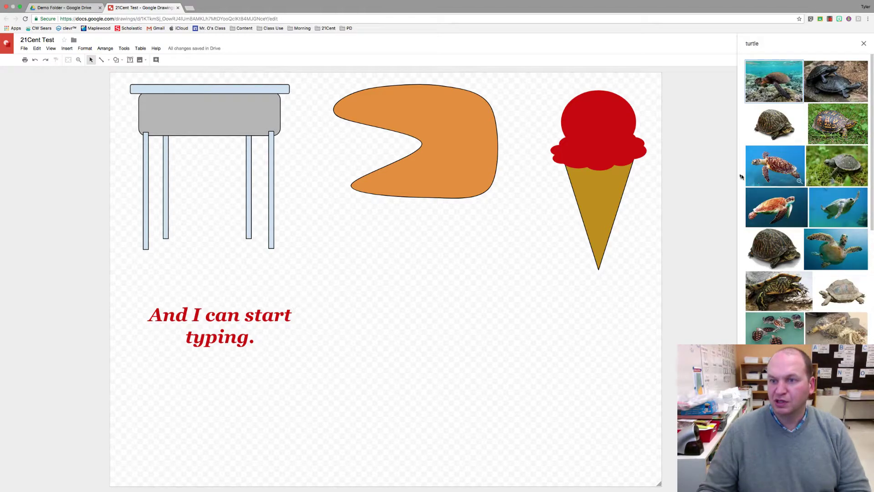
pyautogui.click(774, 166)
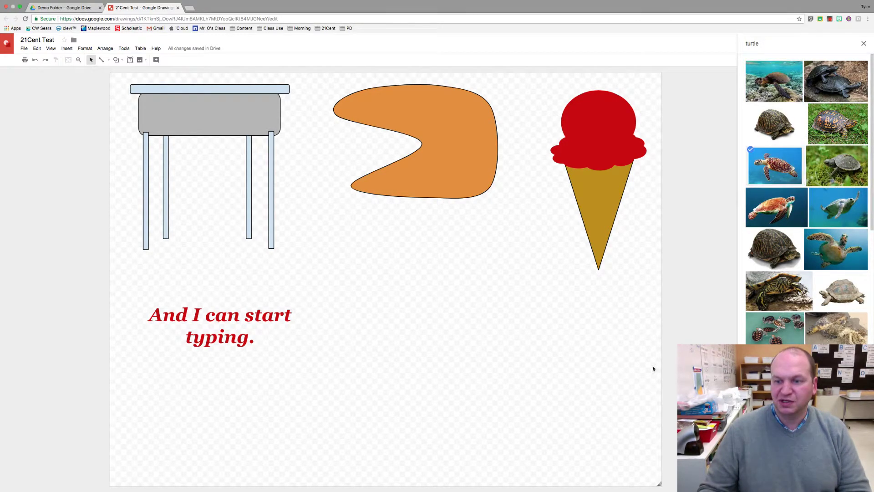
# - Insert the sea-turtle photo, shrink it, and place it below the orange shape
pyautogui.click(753, 471)
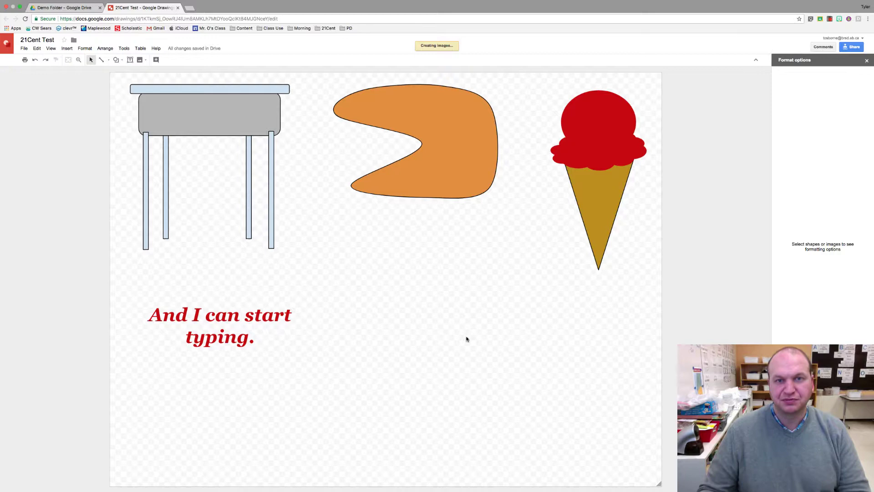
pyautogui.moveTo(483, 338); pyautogui.dragTo(457, 277)
pyautogui.moveTo(599, 417); pyautogui.dragTo(527, 367)
pyautogui.moveTo(435, 263); pyautogui.dragTo(469, 271)
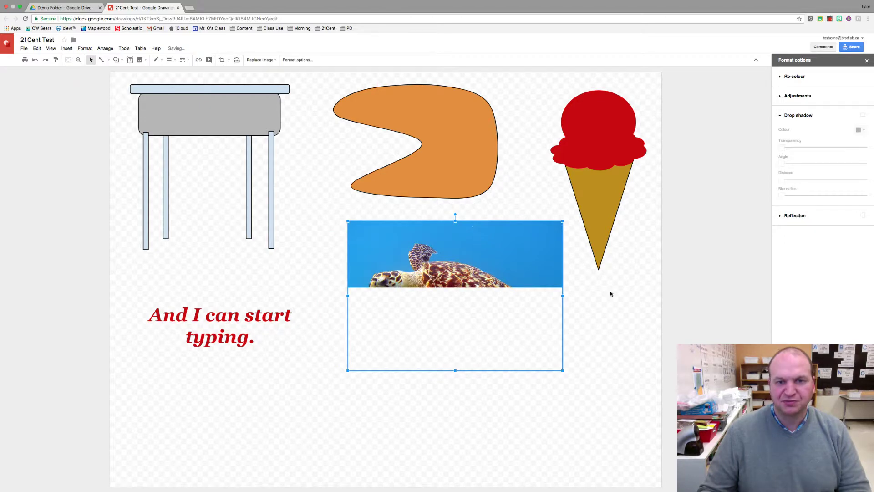
# - Close the Format options panel and reselect the turtle photo
pyautogui.click(614, 279)
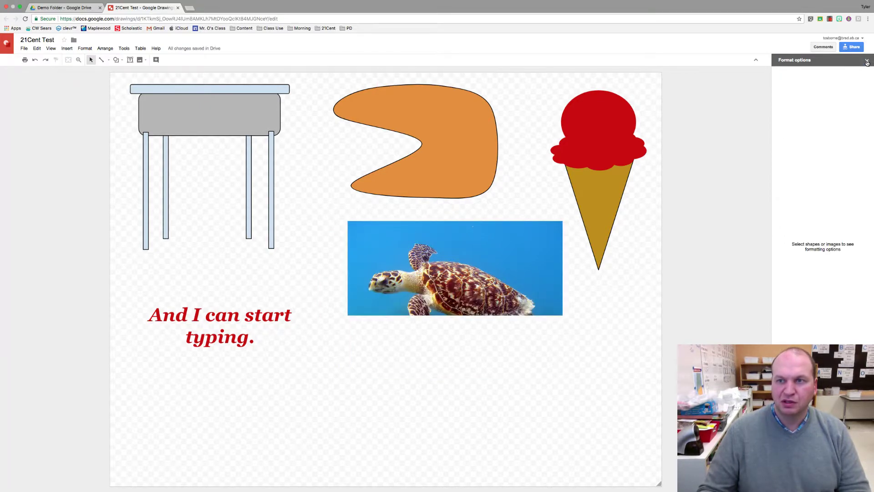
pyautogui.click(866, 61)
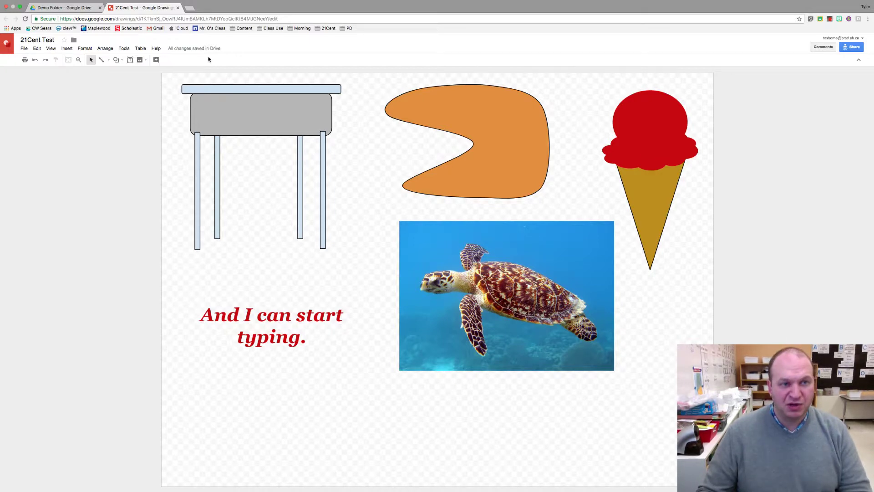
pyautogui.click(489, 246)
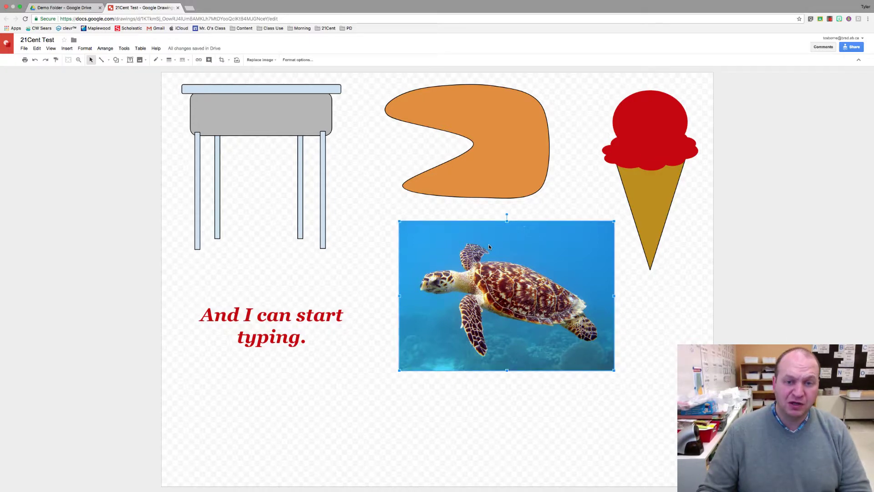
# - Open Format options for the turtle photo and collapse the Drop shadow section
pyautogui.click(293, 61)
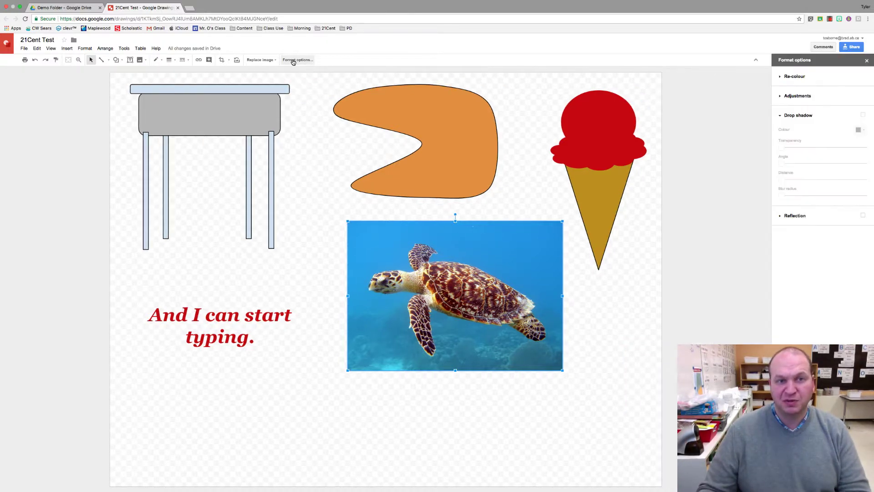
pyautogui.click(780, 116)
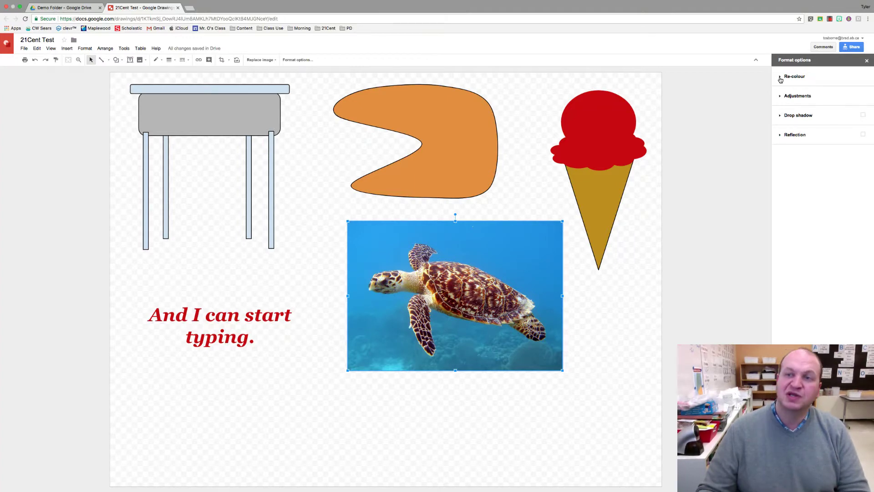
pyautogui.click(781, 77)
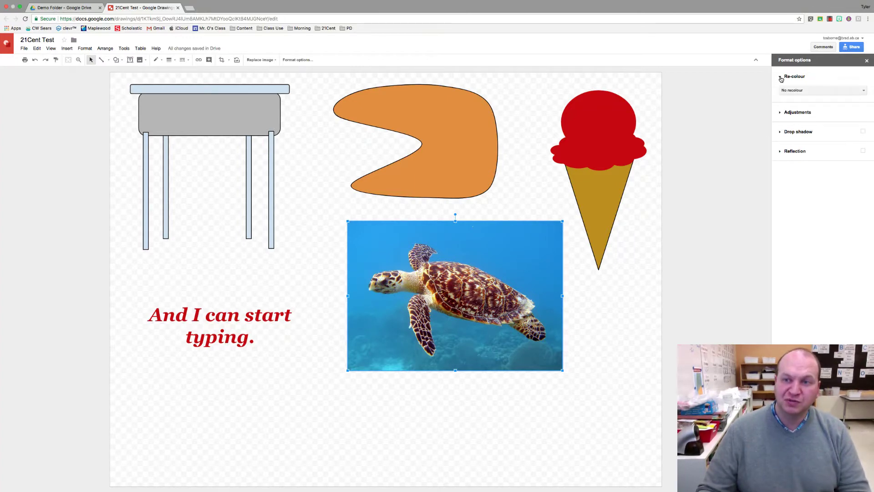
pyautogui.click(823, 93)
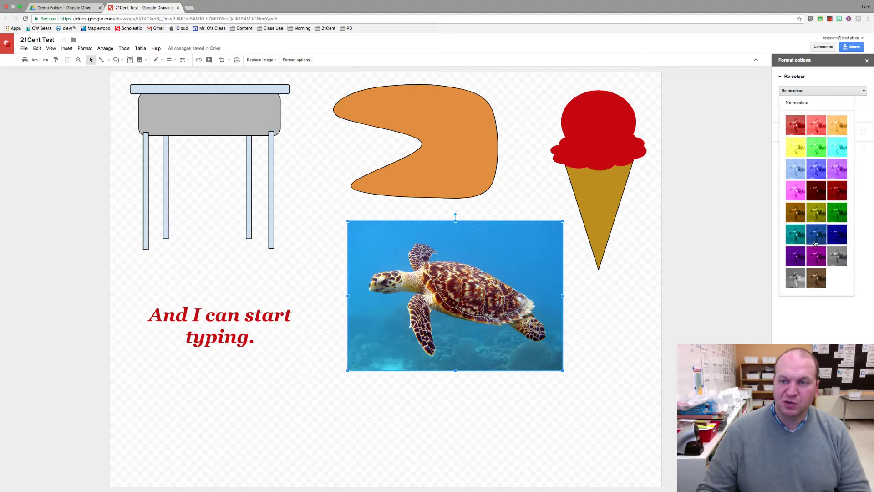
pyautogui.click(817, 218)
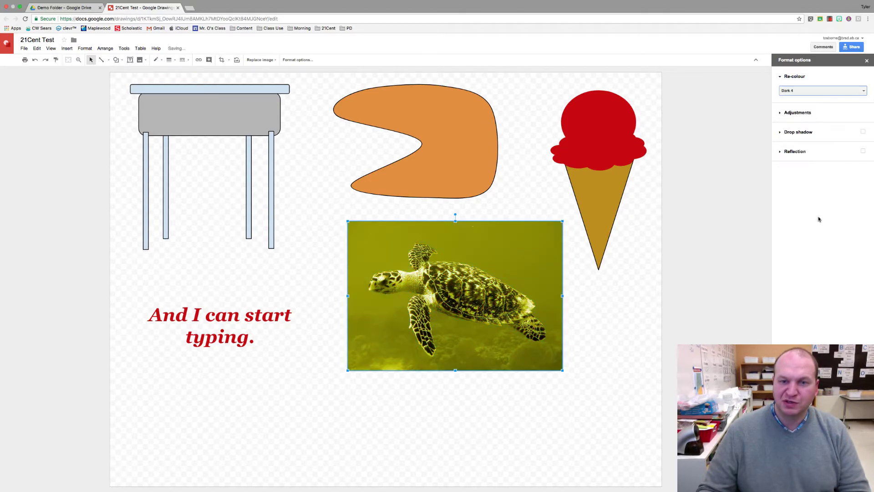
pyautogui.click(807, 95)
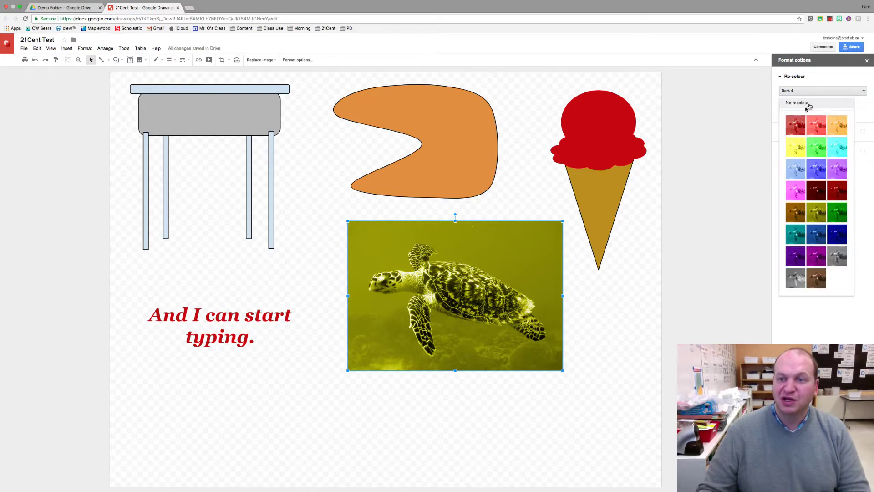
pyautogui.click(792, 280)
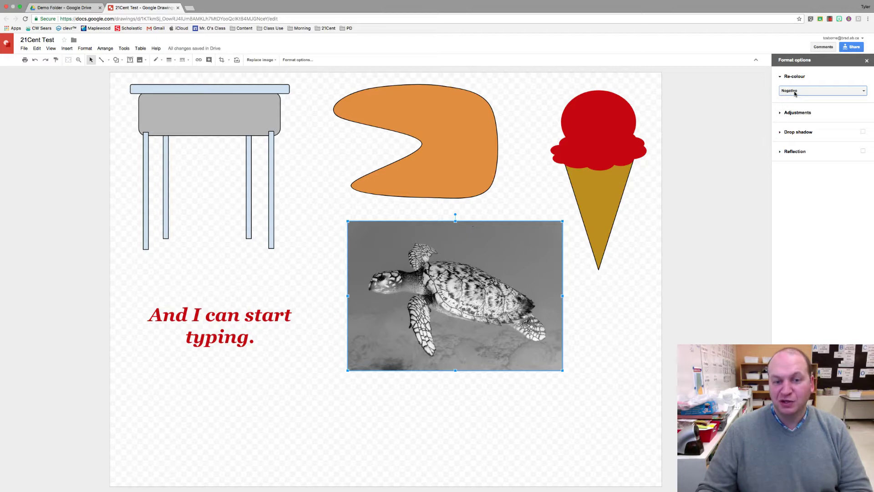
pyautogui.click(795, 92)
pyautogui.click(799, 102)
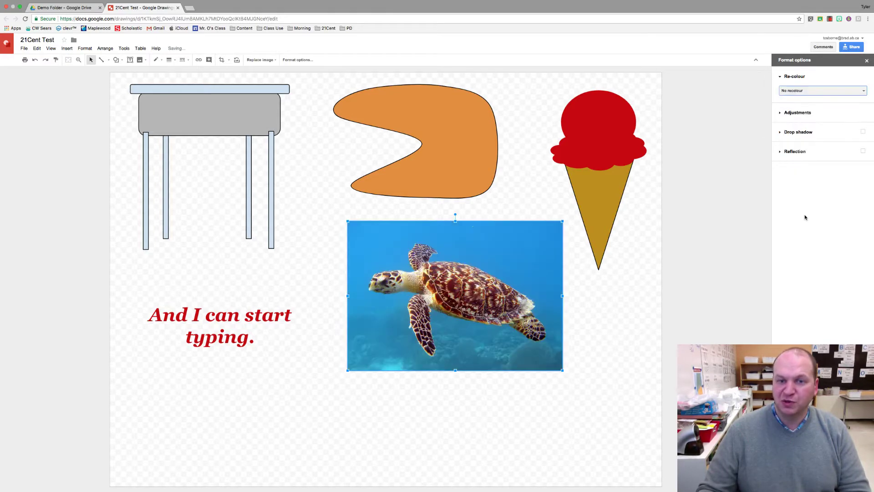
# - In the photo's Adjustments, raise transparency and lower contrast, then reset them to defaults
pyautogui.click(780, 77)
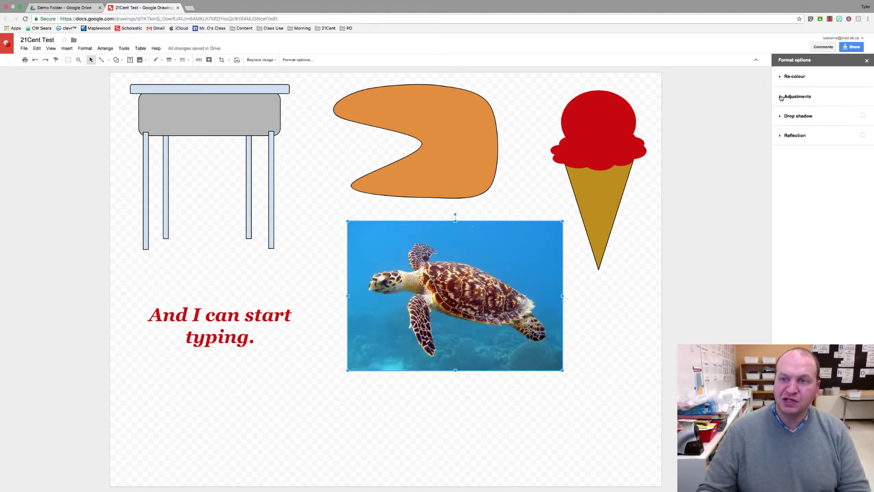
pyautogui.click(780, 96)
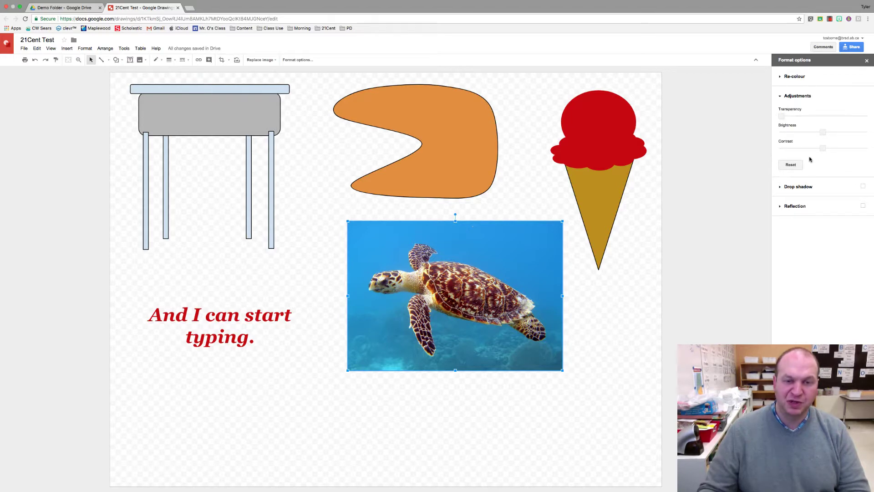
pyautogui.moveTo(782, 116); pyautogui.dragTo(822, 135)
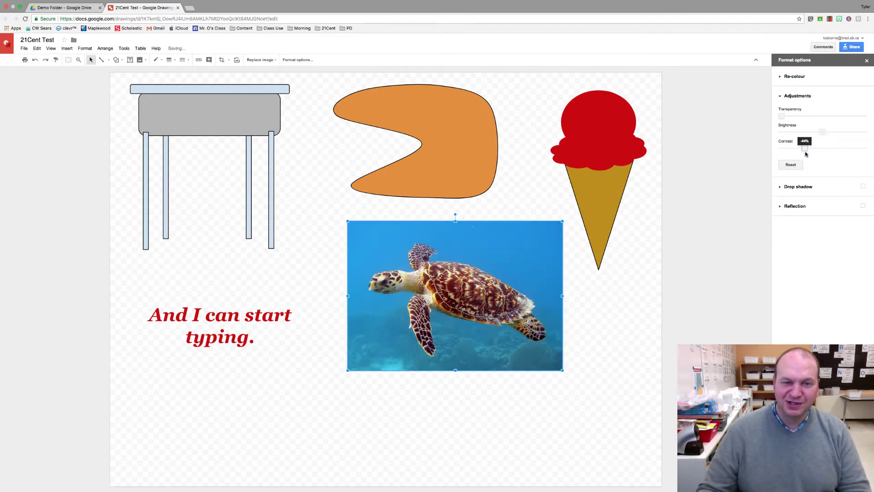
pyautogui.moveTo(806, 154); pyautogui.dragTo(822, 149)
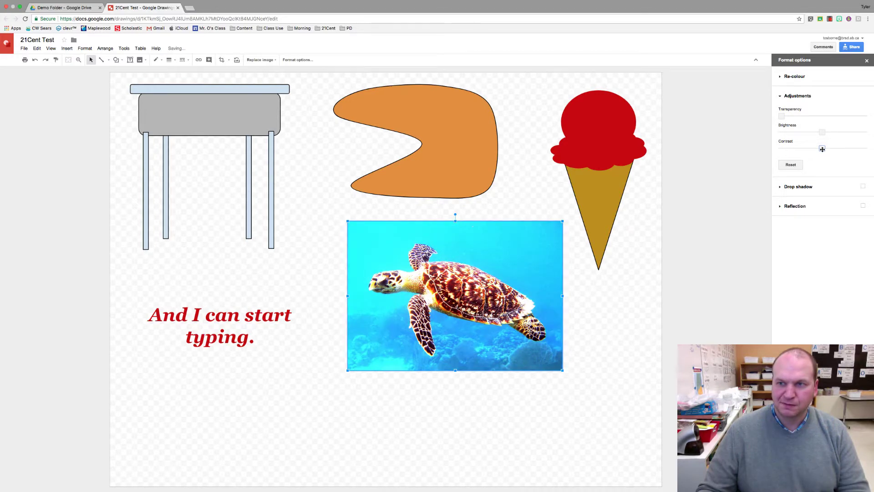
pyautogui.click(792, 166)
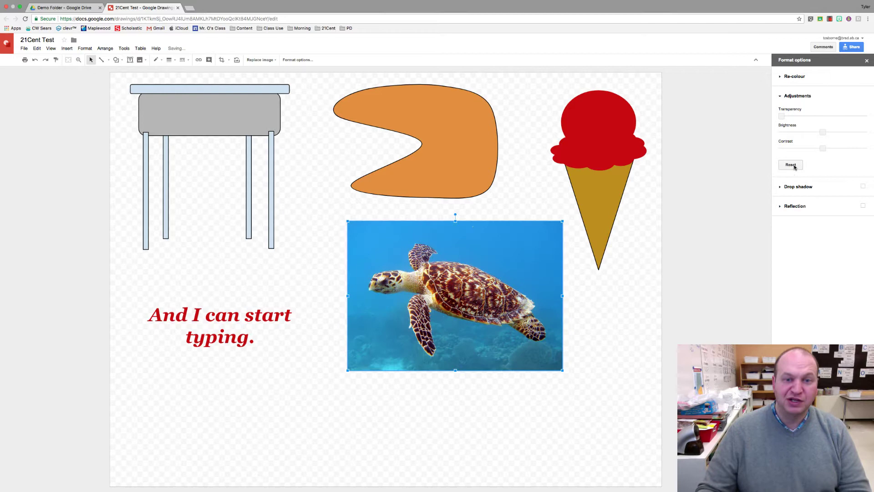
pyautogui.click(780, 96)
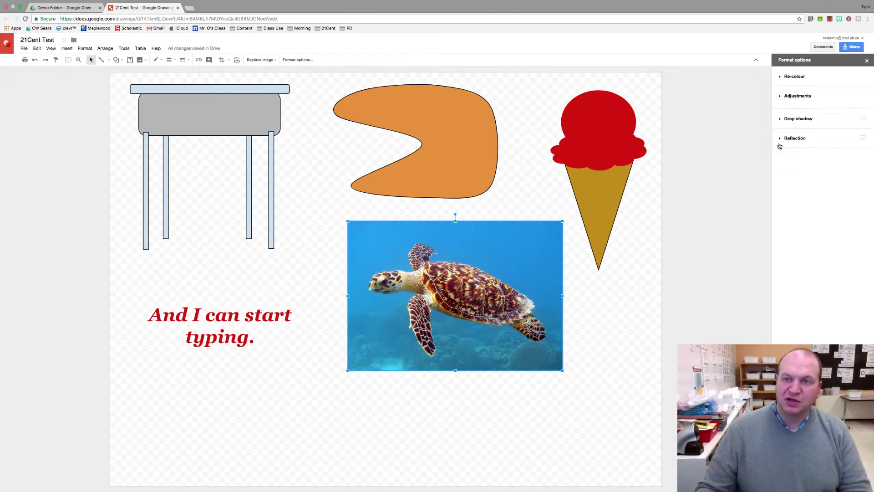
pyautogui.click(863, 116)
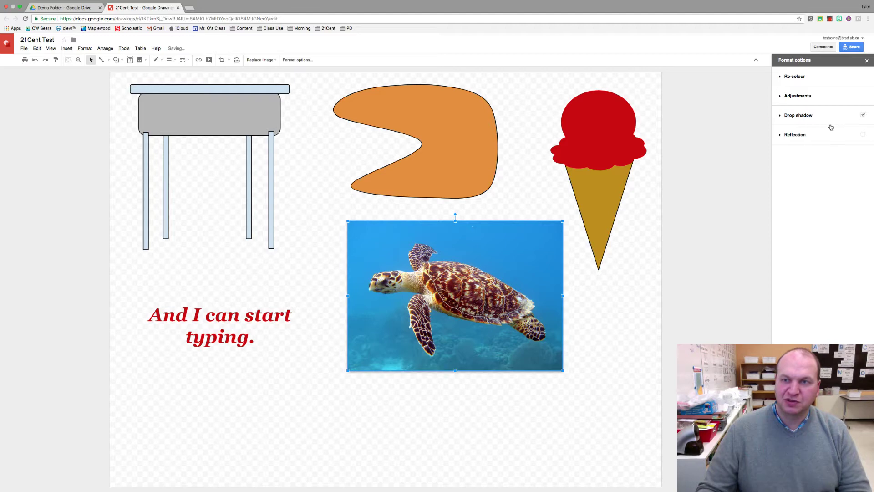
pyautogui.click(781, 116)
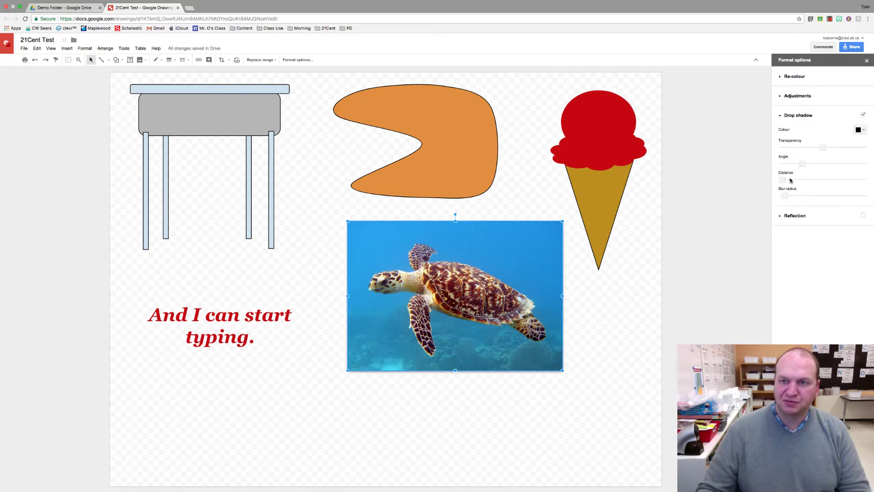
pyautogui.moveTo(785, 196); pyautogui.dragTo(795, 148)
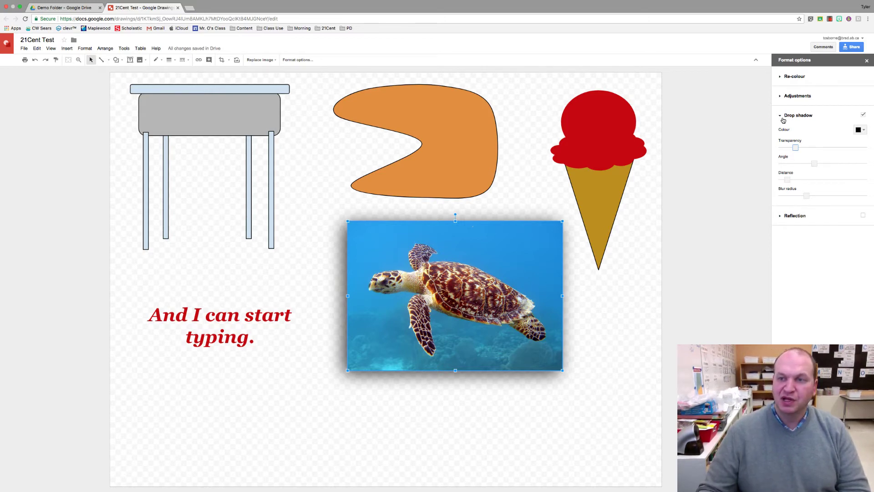
pyautogui.click(863, 115)
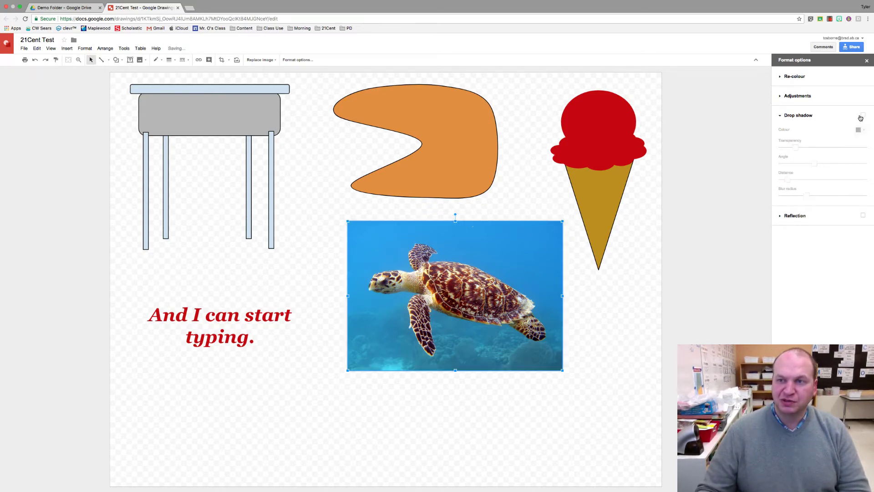
pyautogui.click(780, 115)
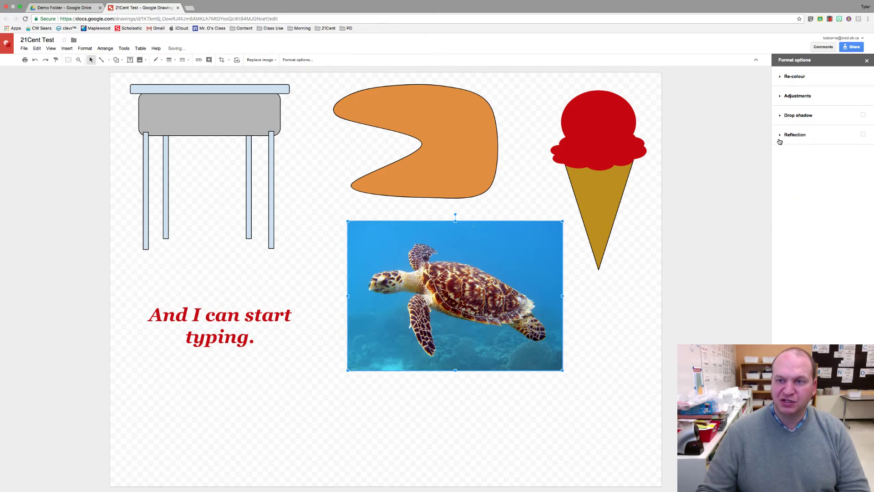
pyautogui.click(781, 135)
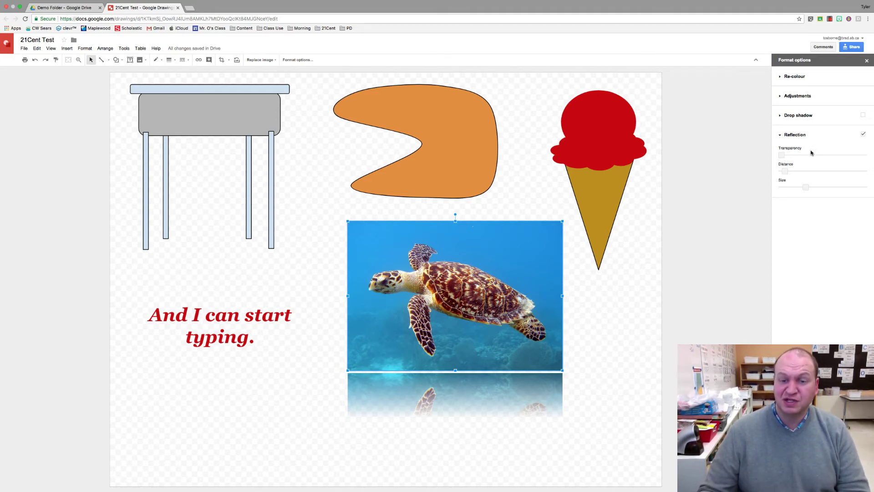
pyautogui.moveTo(783, 154); pyautogui.dragTo(800, 155)
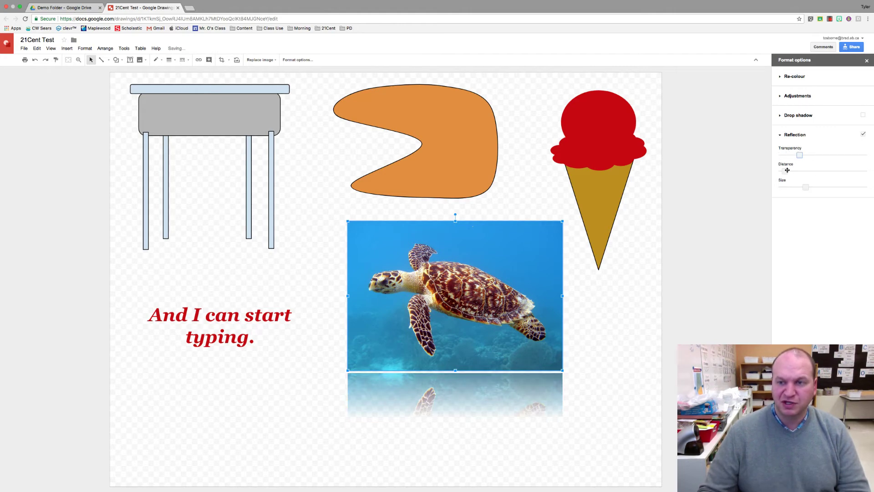
pyautogui.moveTo(786, 172); pyautogui.dragTo(819, 187)
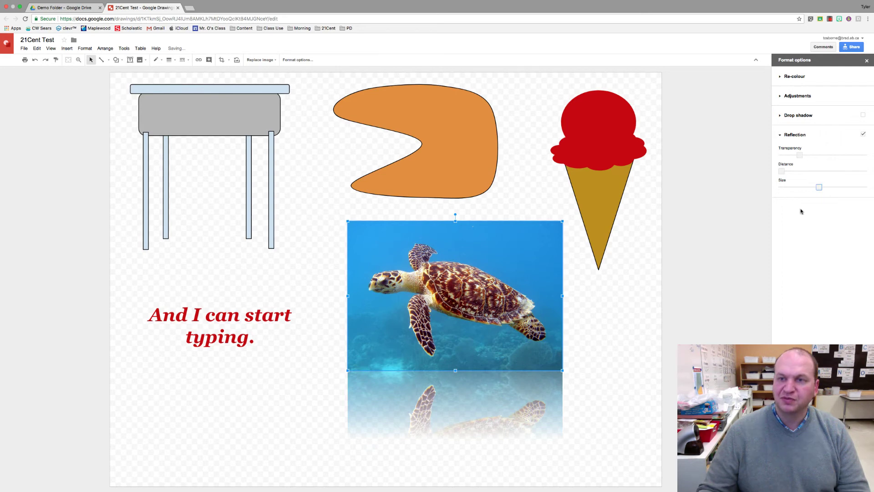
pyautogui.click(863, 134)
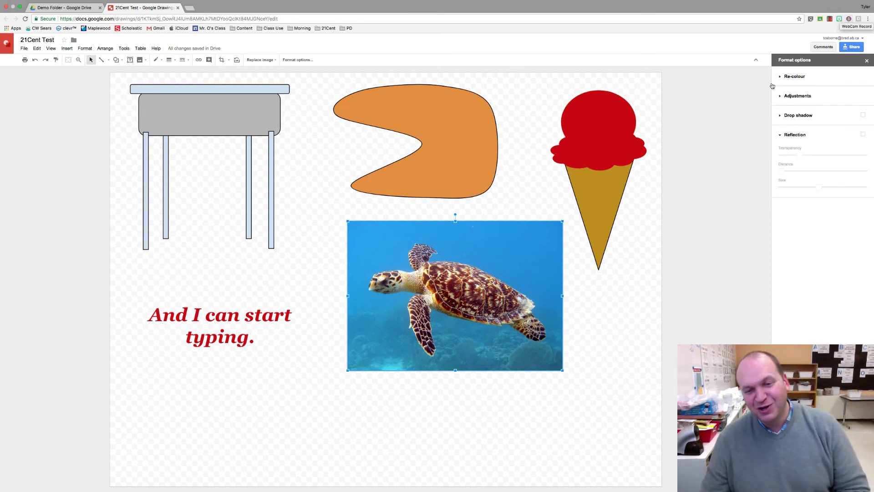
# - Drag the turtle photo down and left below the blob shape, then deselect it
pyautogui.click(630, 312)
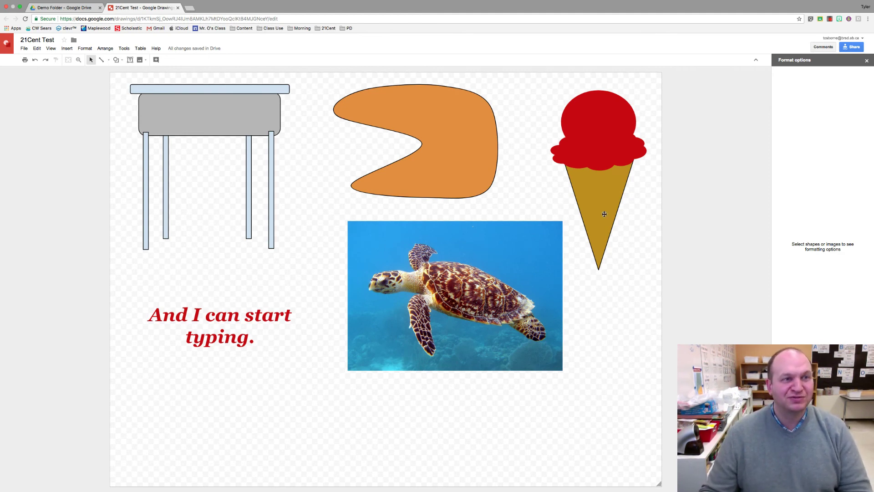
pyautogui.moveTo(526, 250); pyautogui.dragTo(497, 275)
pyautogui.click(489, 230)
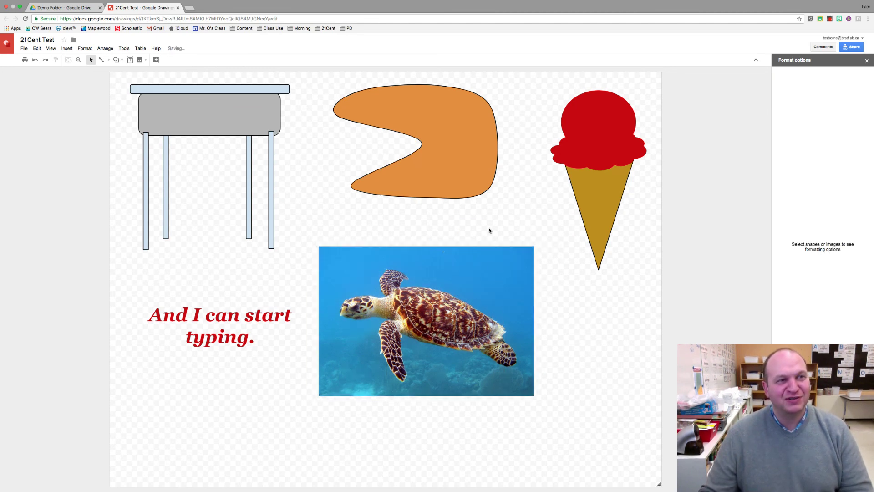